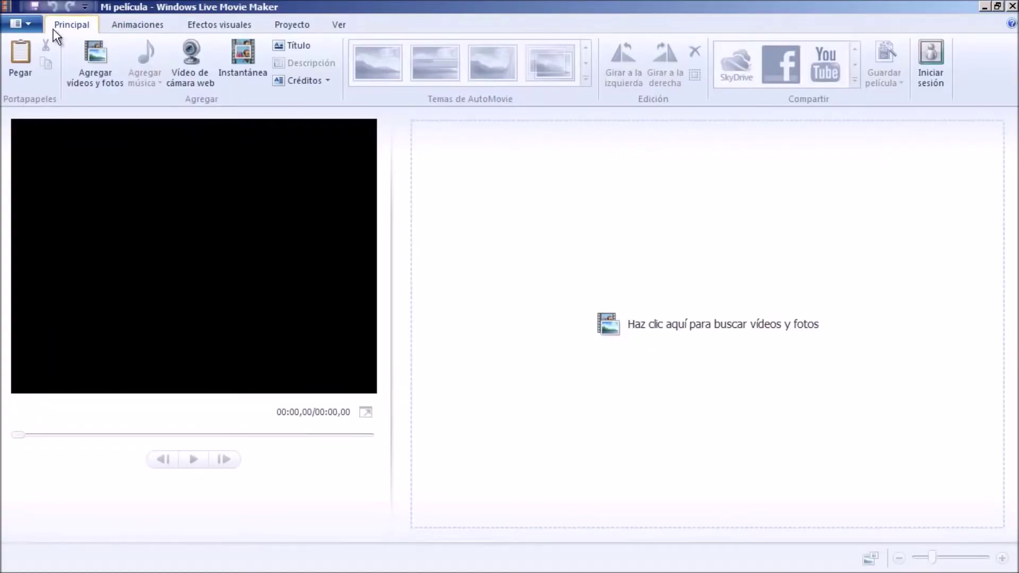
Add the eleven CUBA files, cuba_001.jpg through DSCN0572.wmv, to the Movie Maker storyboard.
left_click(94, 52)
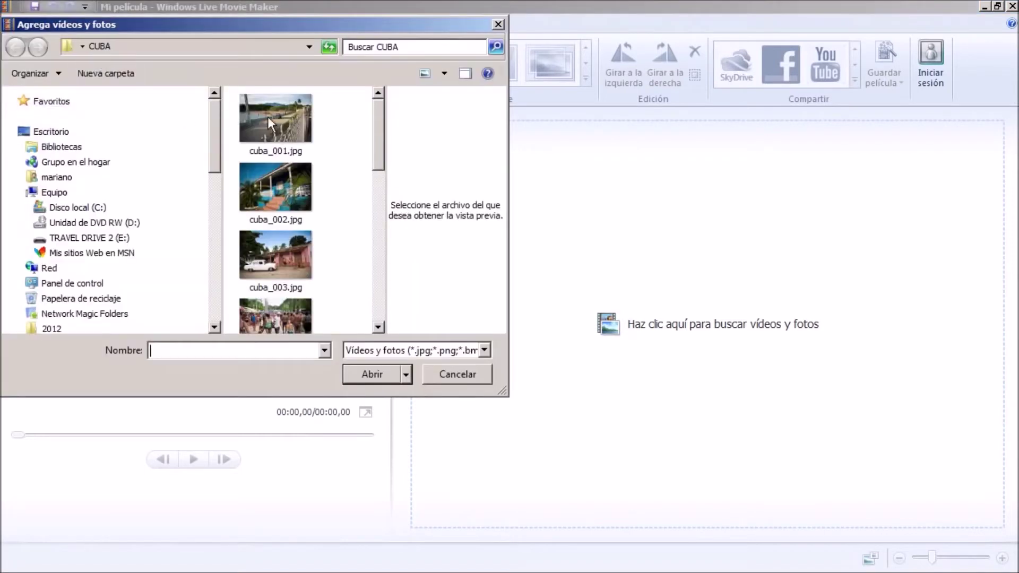
left_click(284, 116)
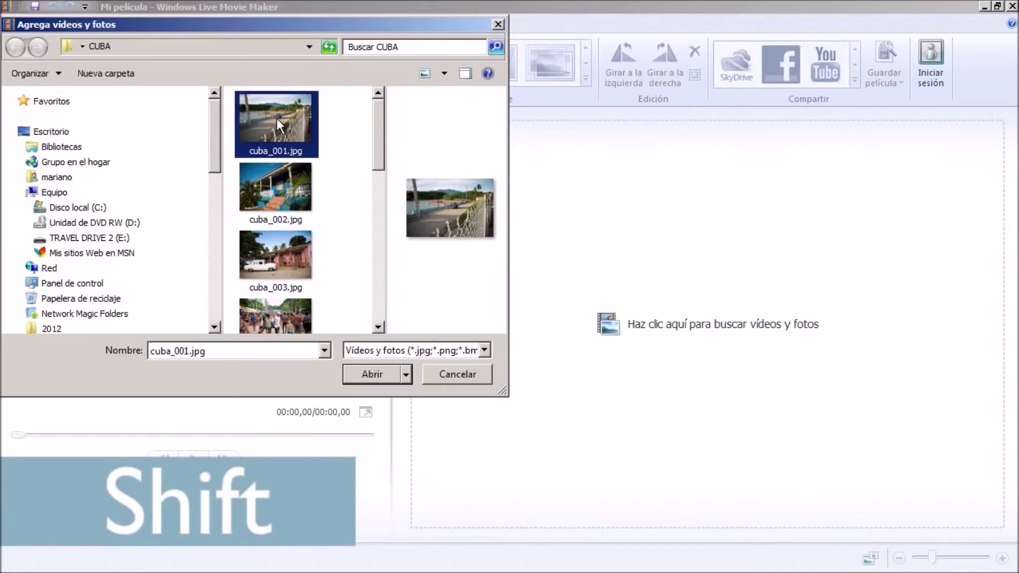
scroll(276, 127, "down", 10)
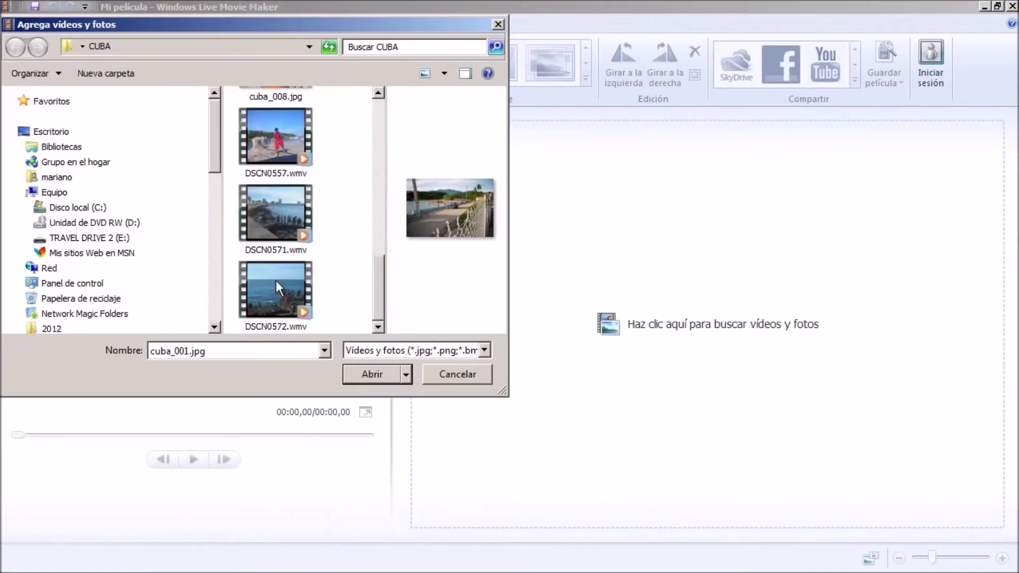
left_click(273, 269, "shift")
scroll(306, 250, "up", 5)
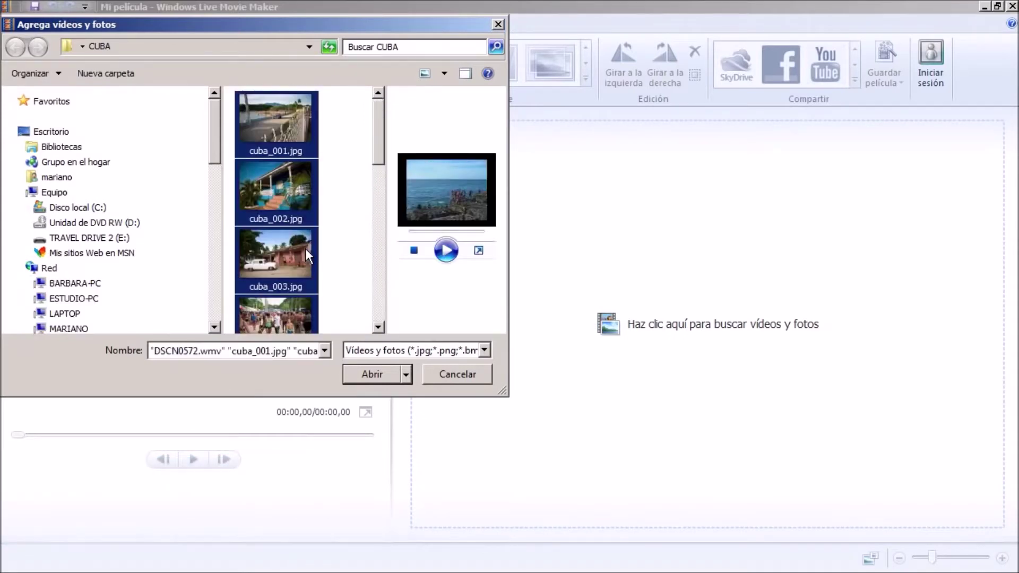
scroll(304, 248, "down", 5)
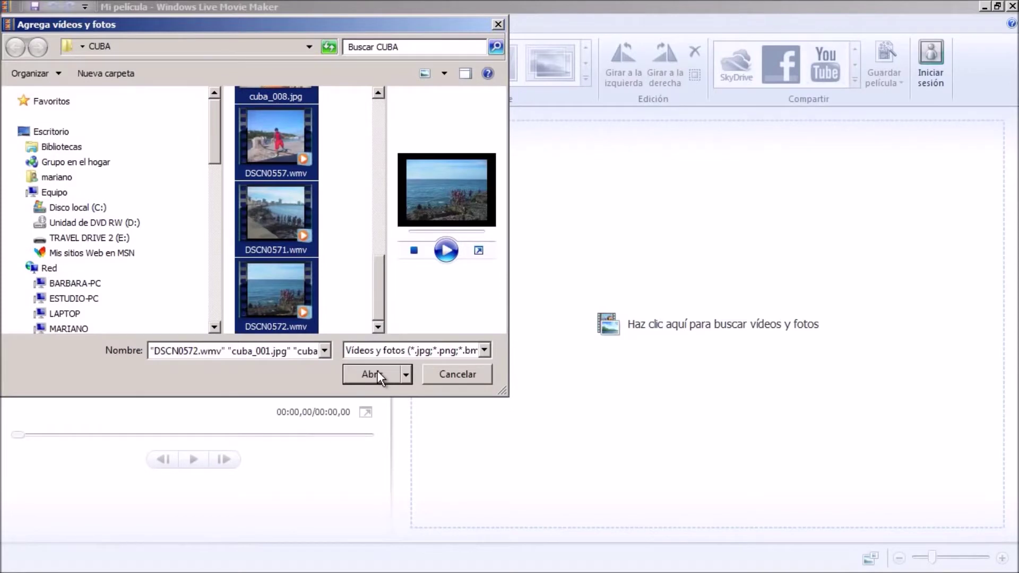
left_click(377, 371)
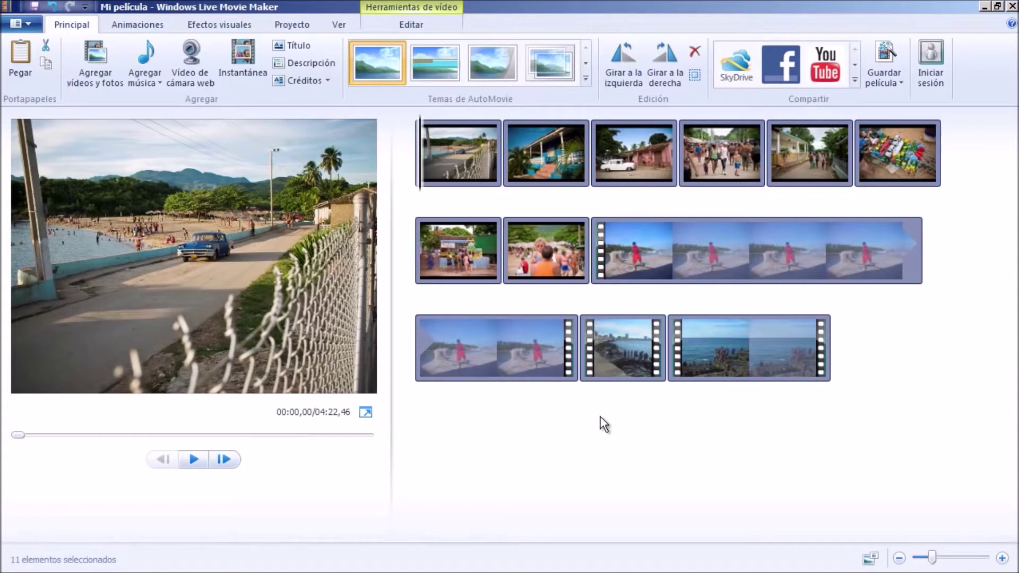
key("space")
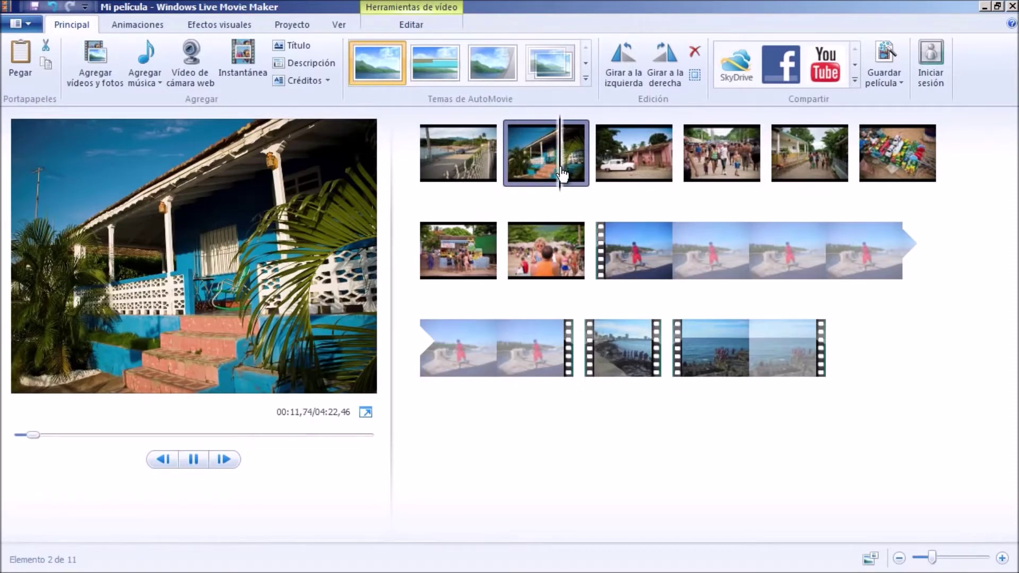
left_click_drag(562, 172, 950, 166)
left_click_drag(435, 271, 824, 255)
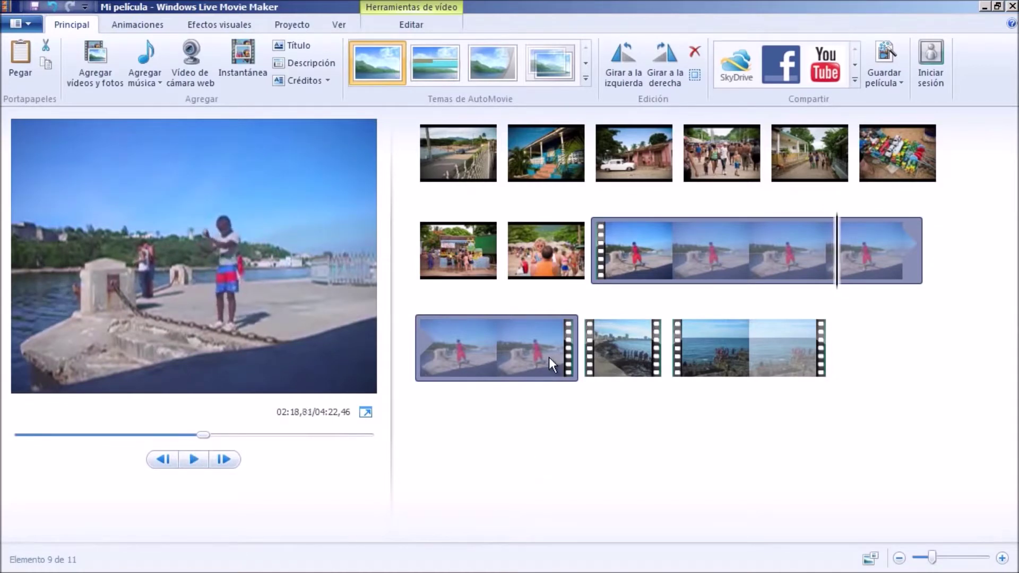
left_click(586, 375)
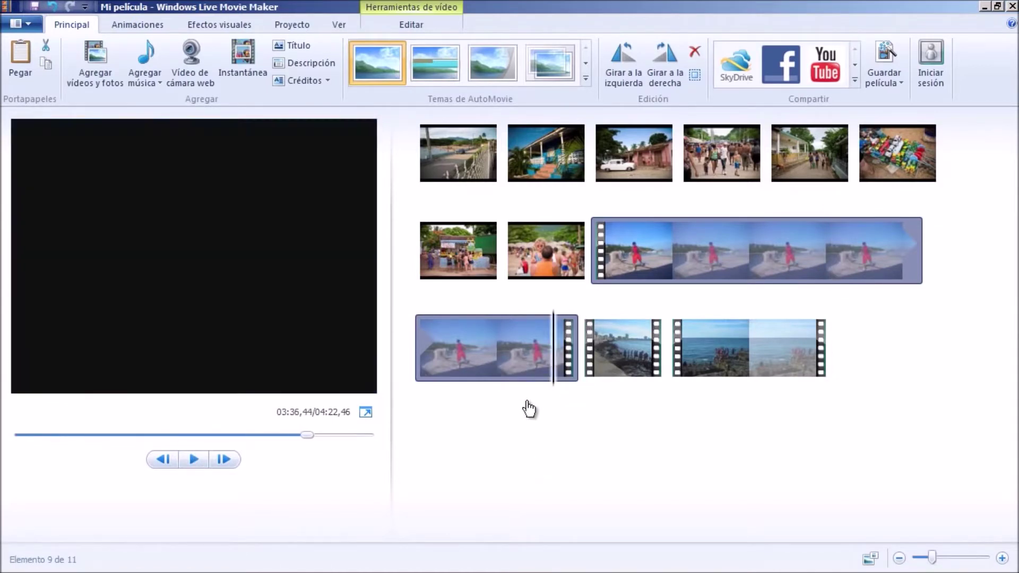
left_click(659, 357)
left_click(688, 351)
left_click(635, 364)
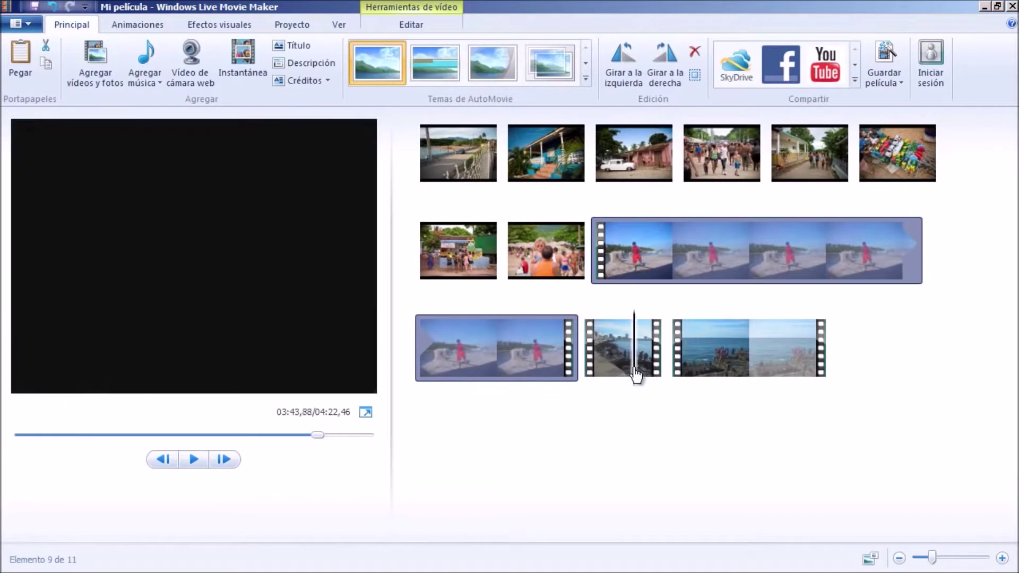
left_click(662, 369)
left_click(680, 368)
left_click(653, 378)
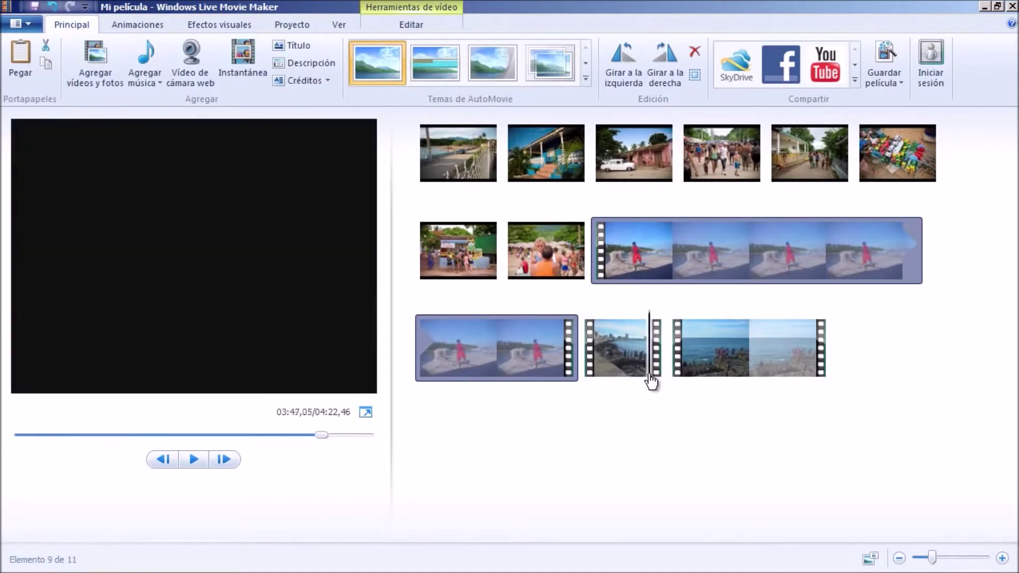
left_click(643, 386)
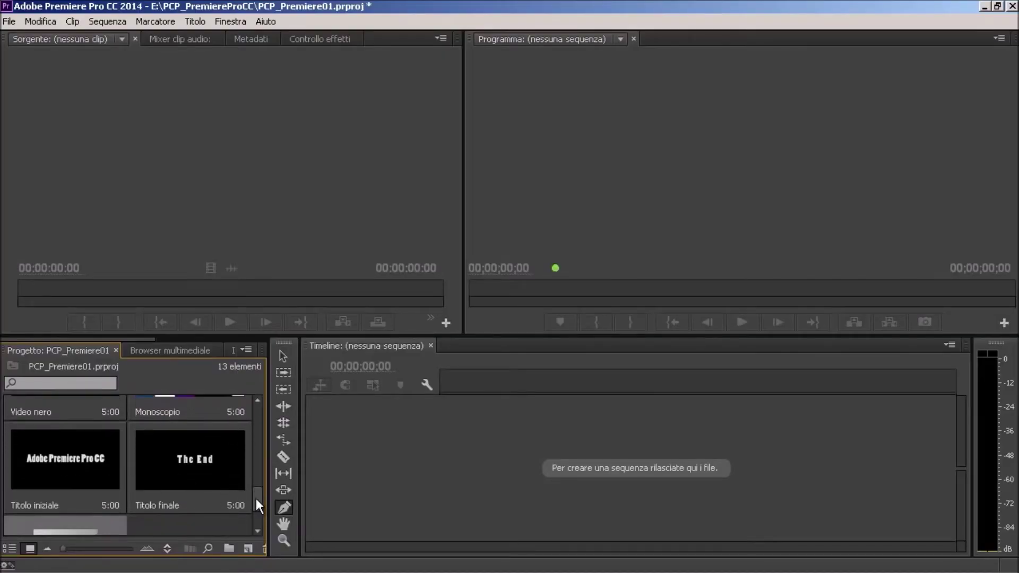
Create Sequenza 01 from the DV - PAL 48 kHz Widescreen preset.
left_click_drag(256, 499, 182, 510)
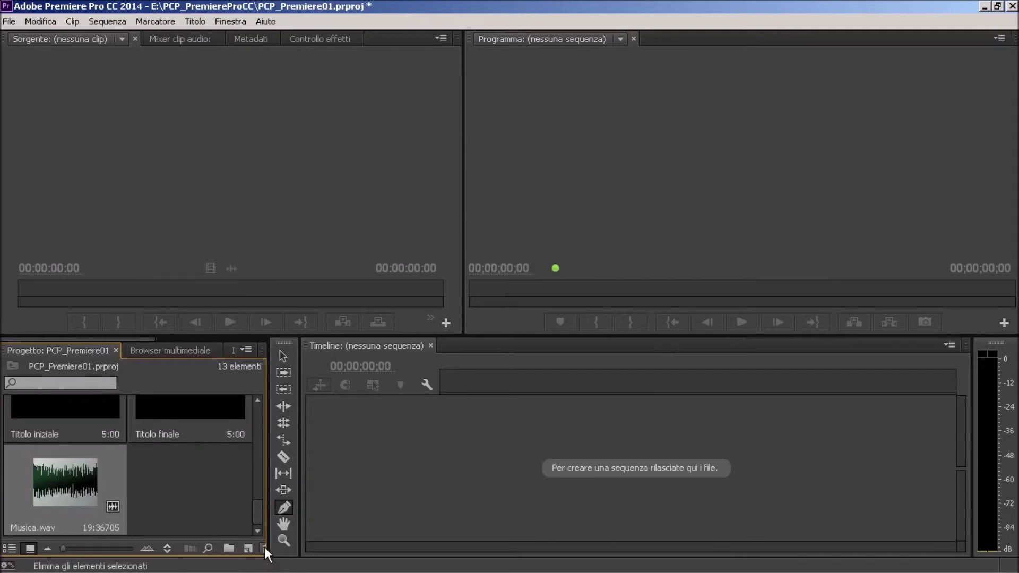
left_click(248, 548)
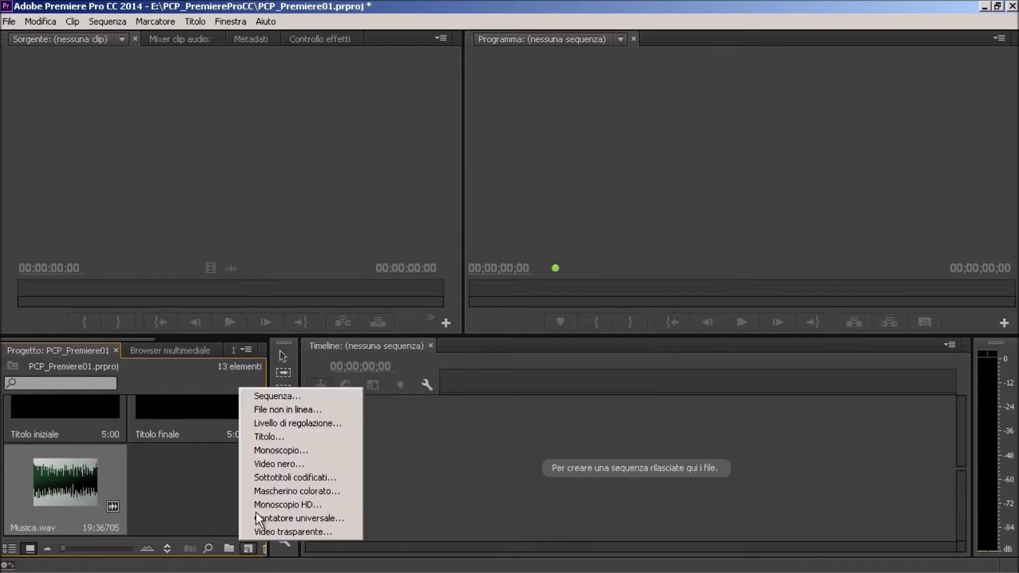
left_click(283, 398)
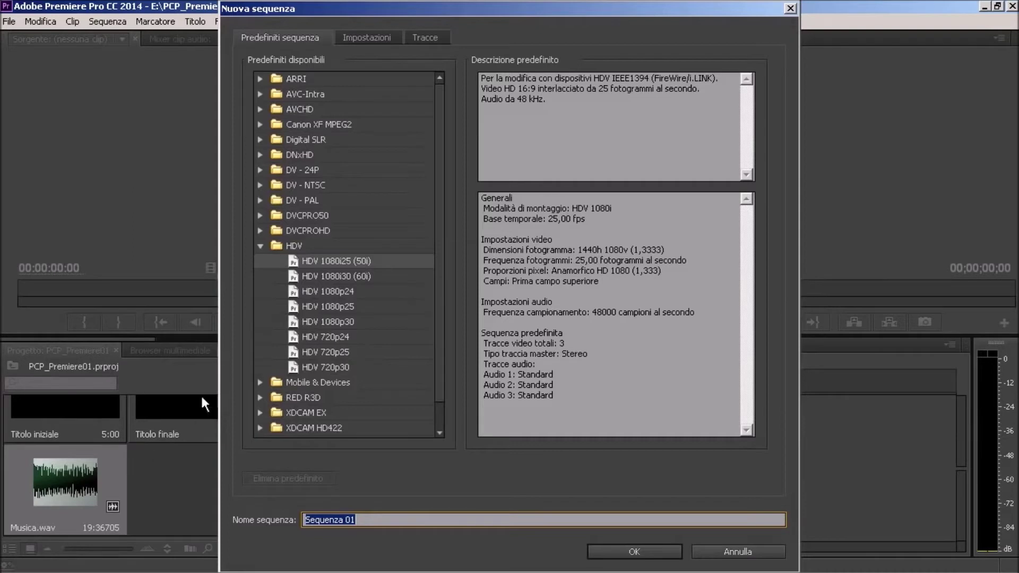
left_click(261, 201)
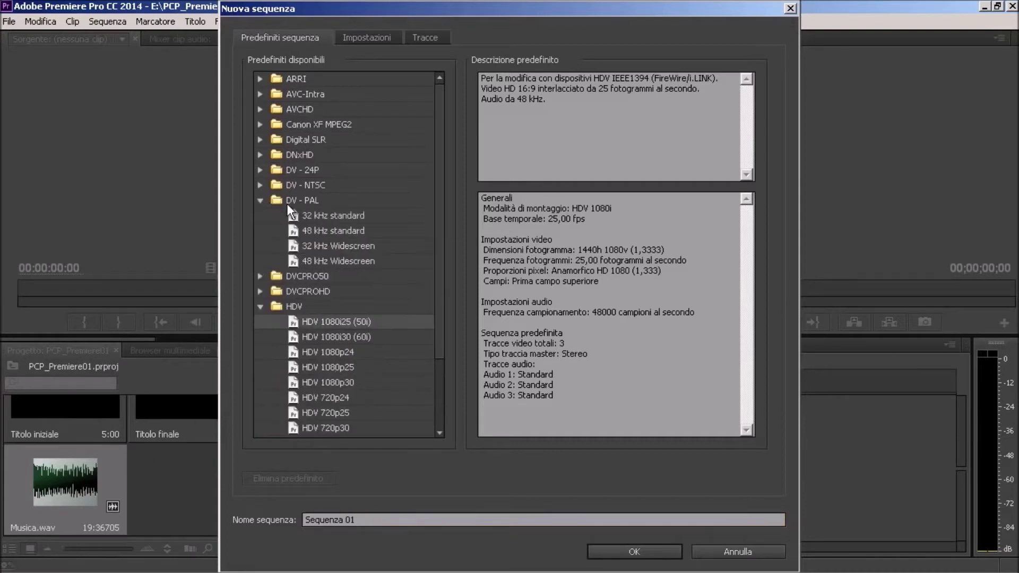
left_click(317, 259)
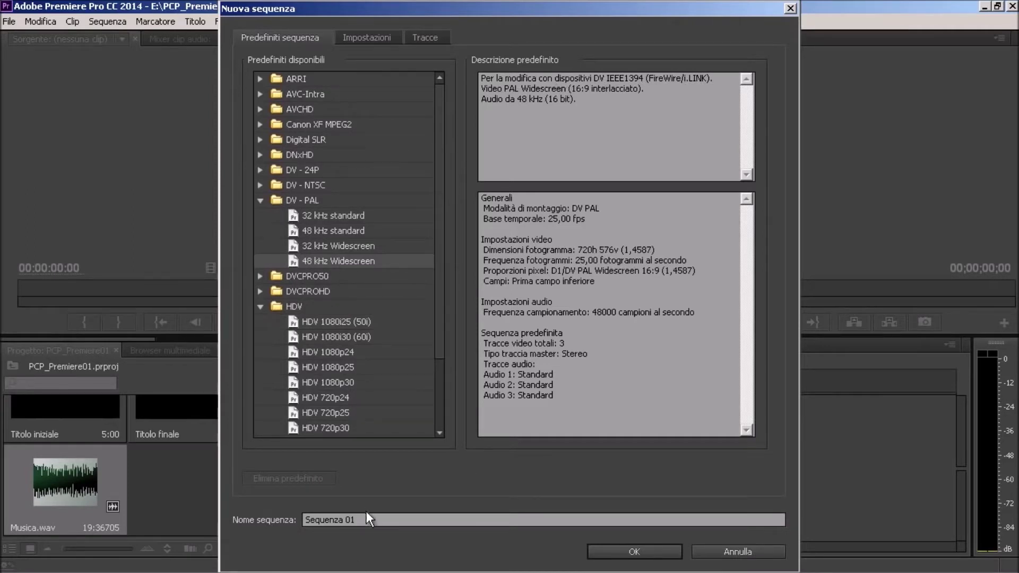
left_click(661, 551)
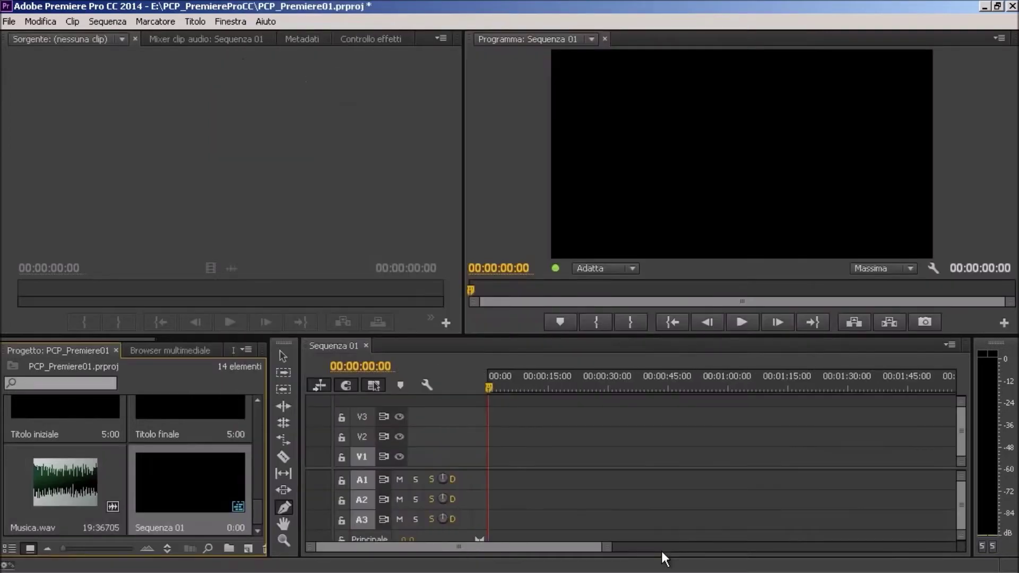
Drag the Monoscopio color bars onto V1/A1 at 00:00:00:00.
left_click(286, 357)
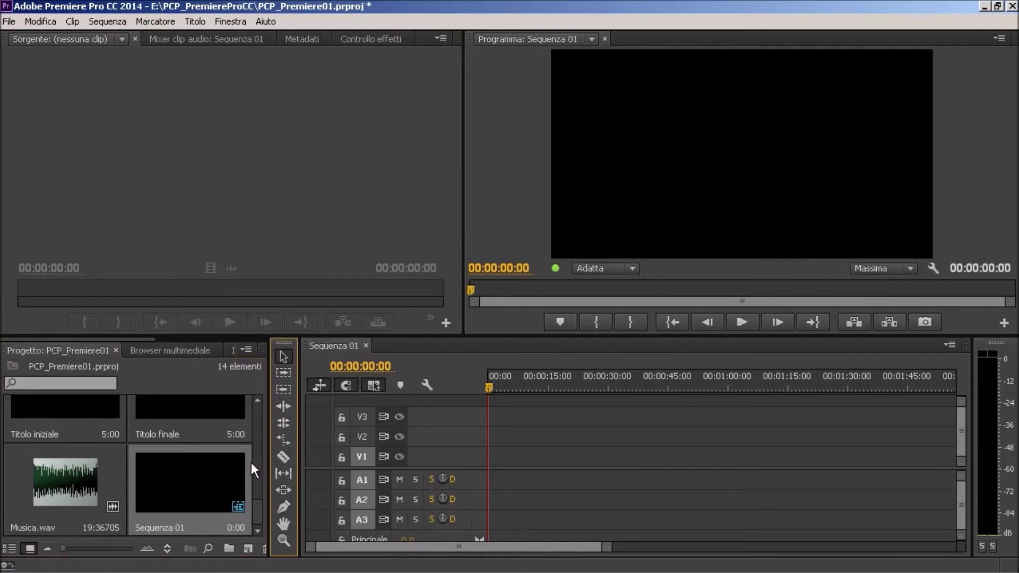
left_click_drag(259, 501, 252, 410)
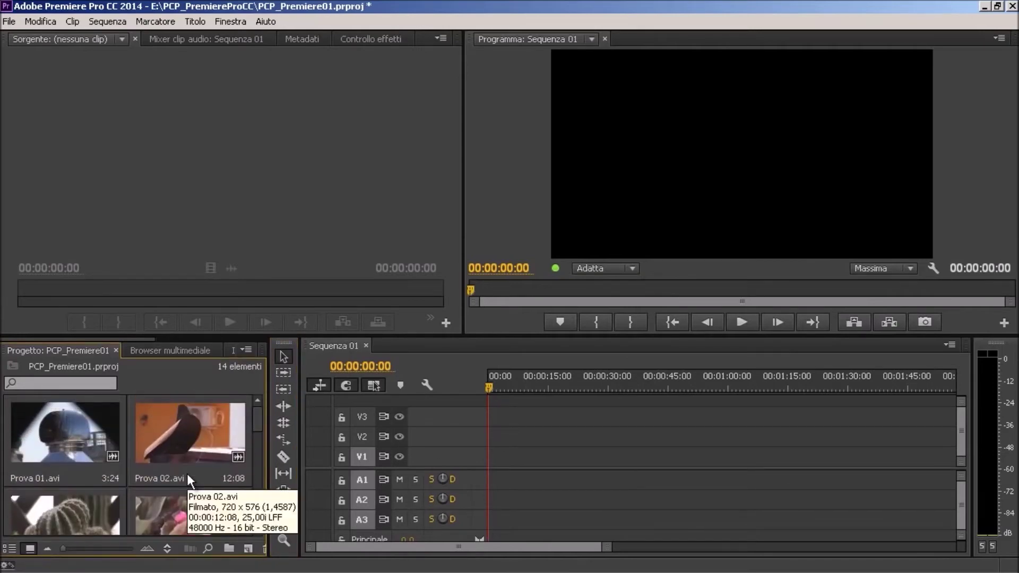
left_click_drag(256, 421, 258, 480)
left_click_drag(191, 471, 399, 461)
left_click_drag(499, 468, 497, 467)
left_click_drag(259, 486, 257, 404)
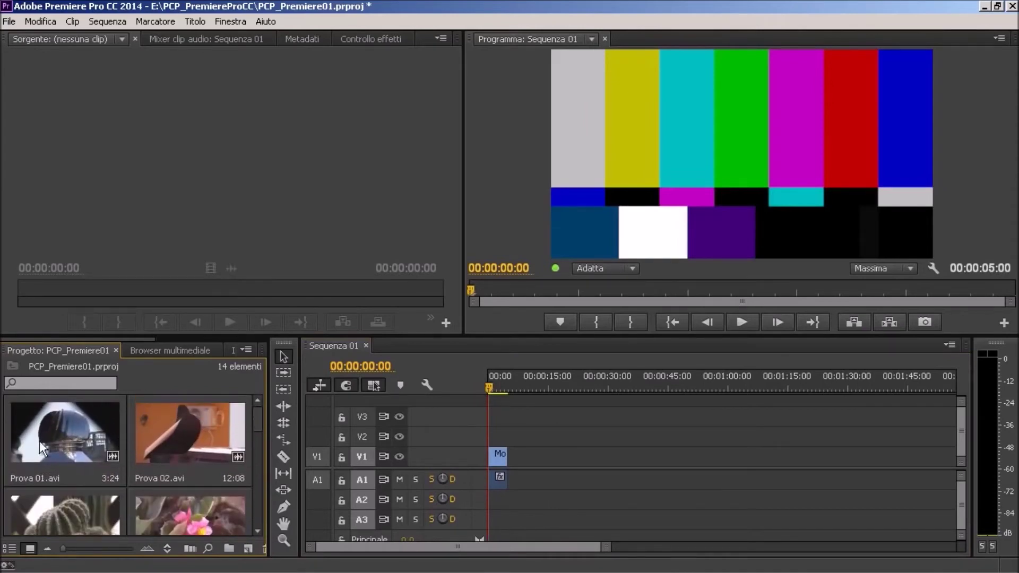
Trim Prova 01.avi with In/Out points and place it on V1 after the bars.
double_click(66, 445)
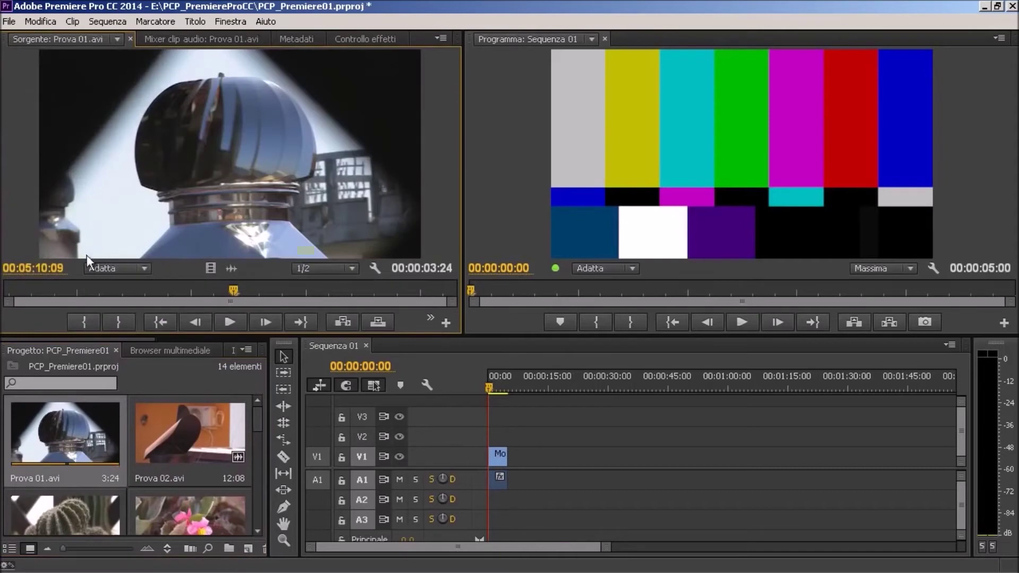
left_click(63, 290)
left_click(83, 321)
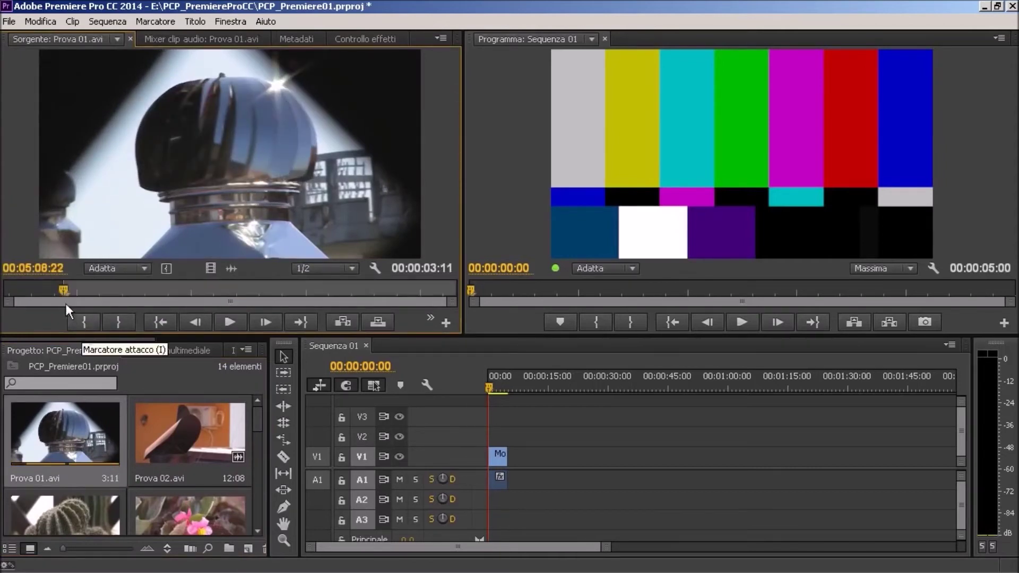
left_click_drag(63, 289, 349, 285)
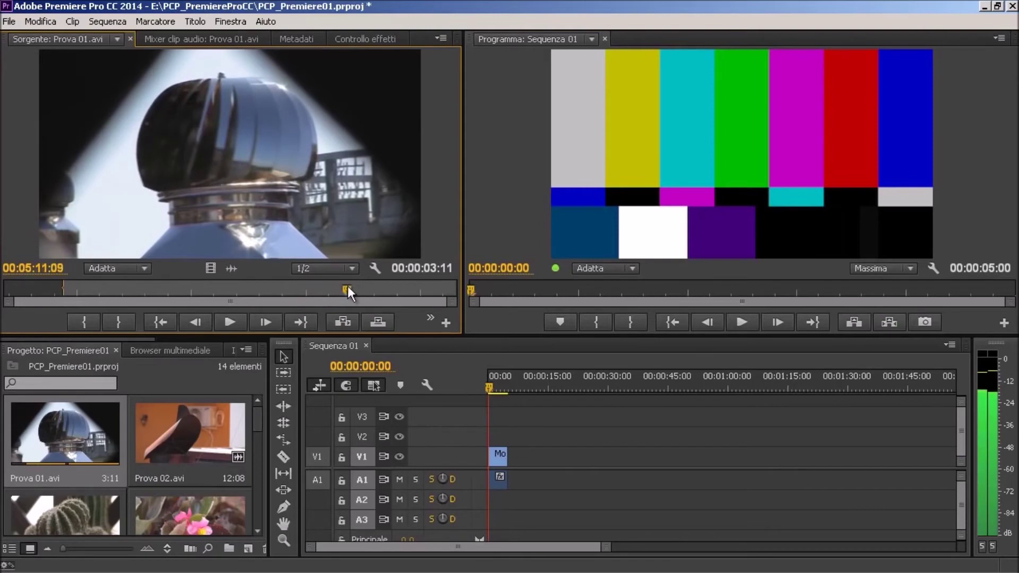
left_click(118, 322)
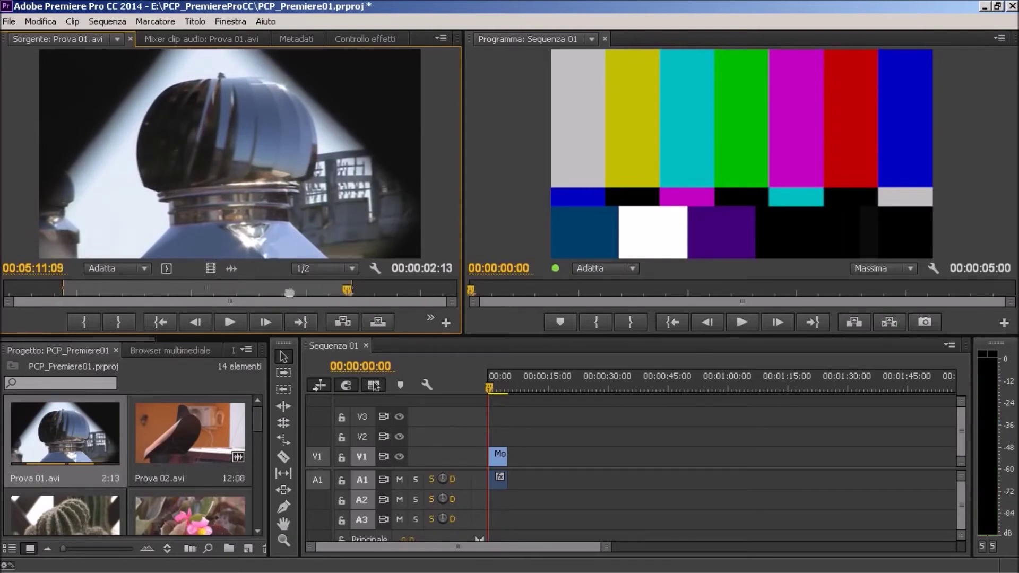
left_click_drag(290, 293, 529, 456)
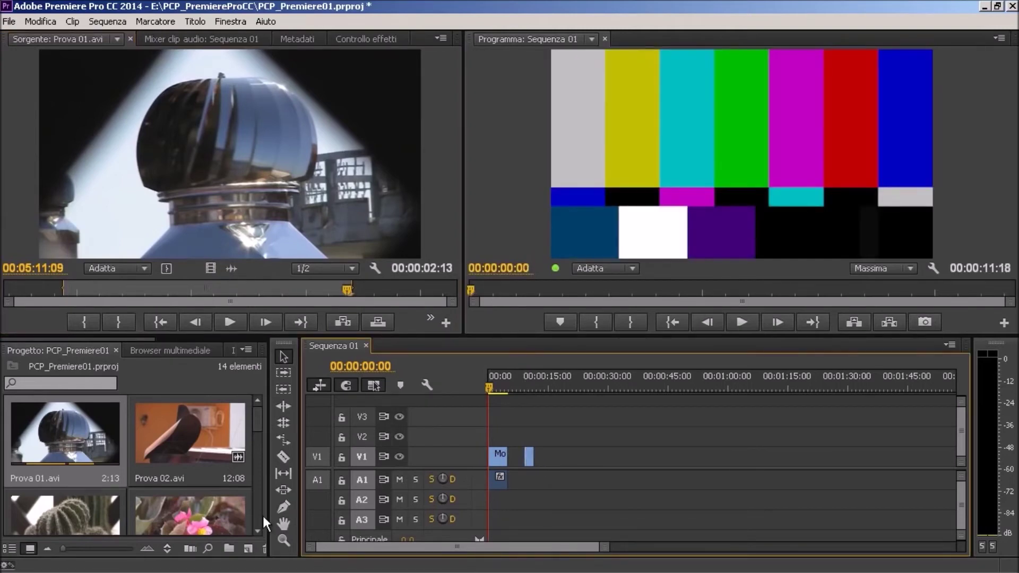
Add a trimmed Prova 02 excerpt, then the cactus clip Prova 03, to V1.
double_click(188, 452)
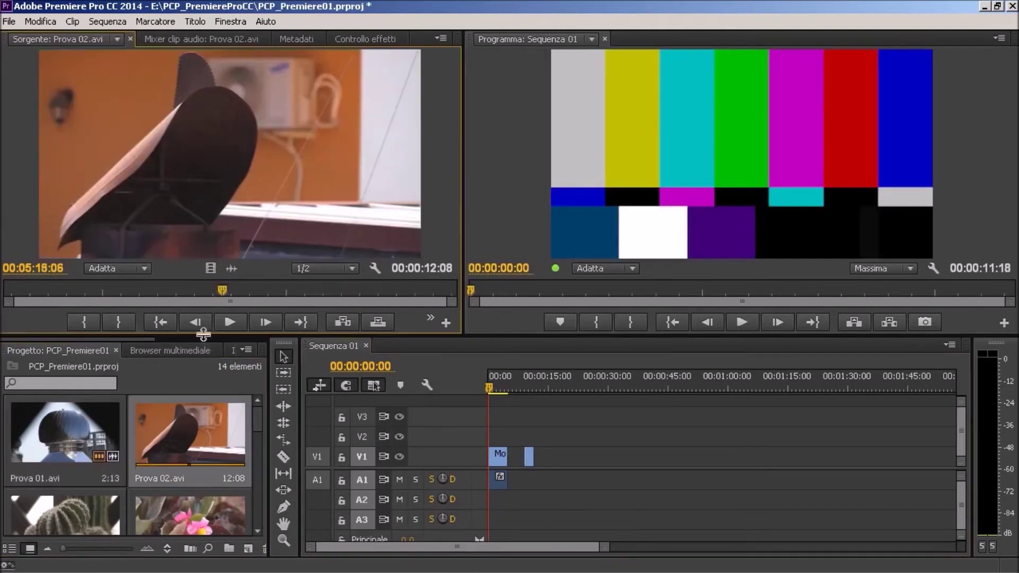
left_click(87, 290)
left_click(84, 322)
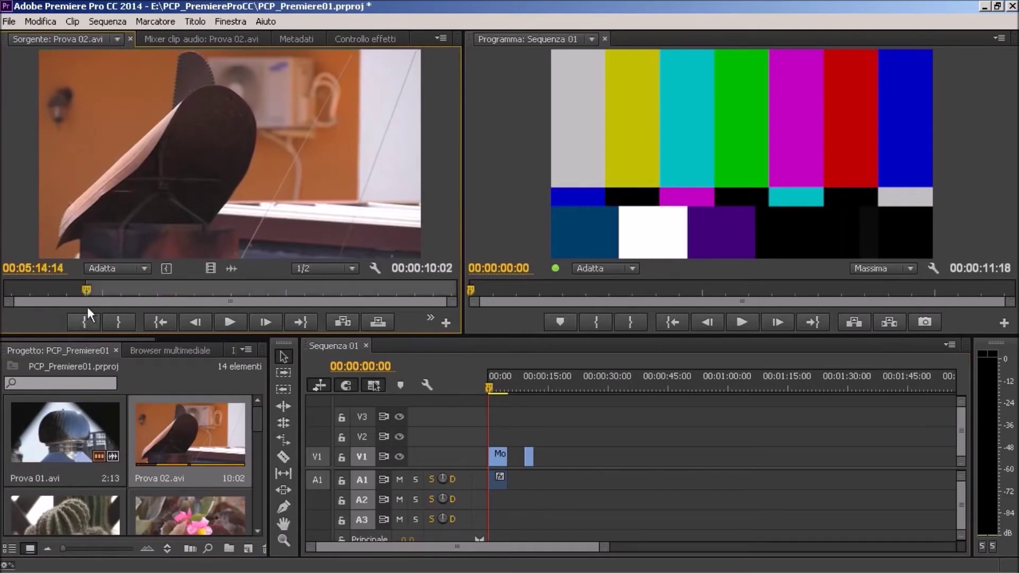
left_click(104, 291)
left_click_drag(104, 292, 230, 287)
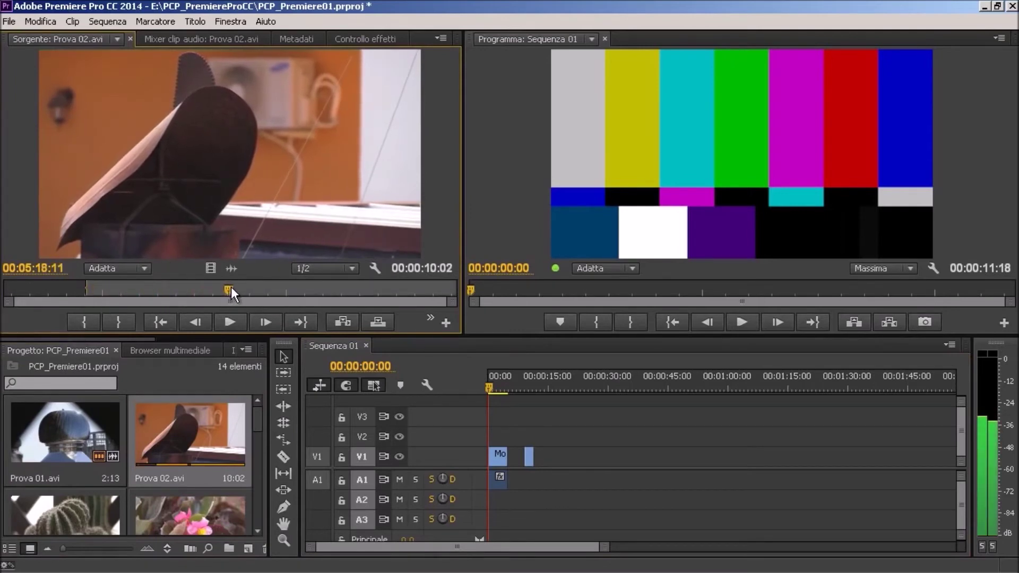
left_click(123, 320)
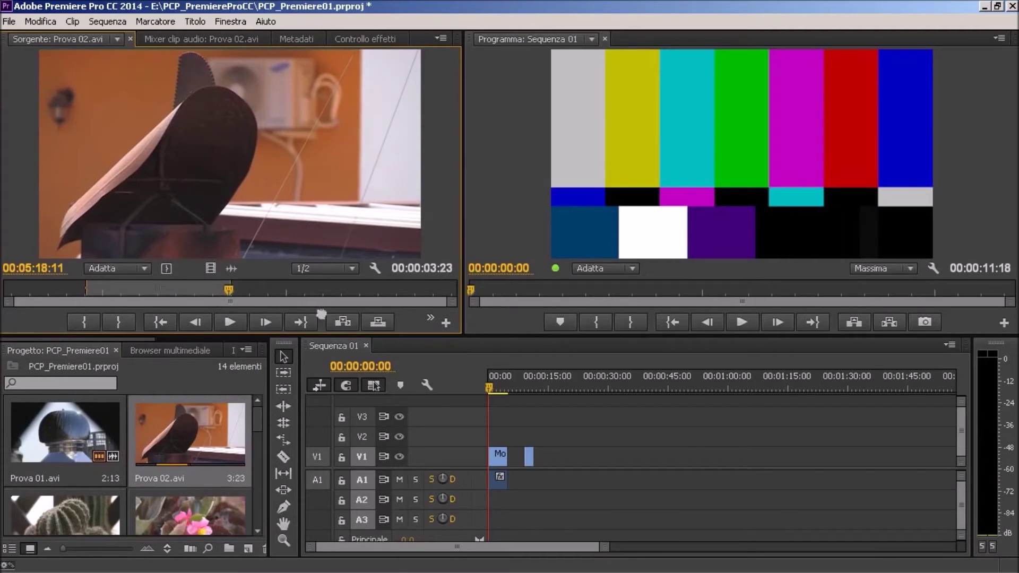
left_click_drag(321, 315, 542, 455)
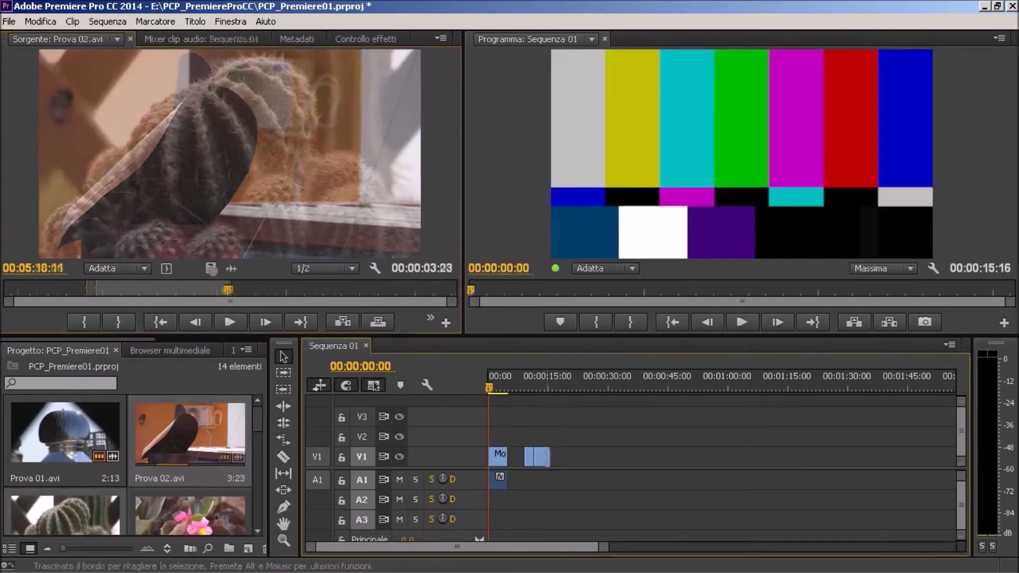
left_click_drag(228, 154, 554, 459)
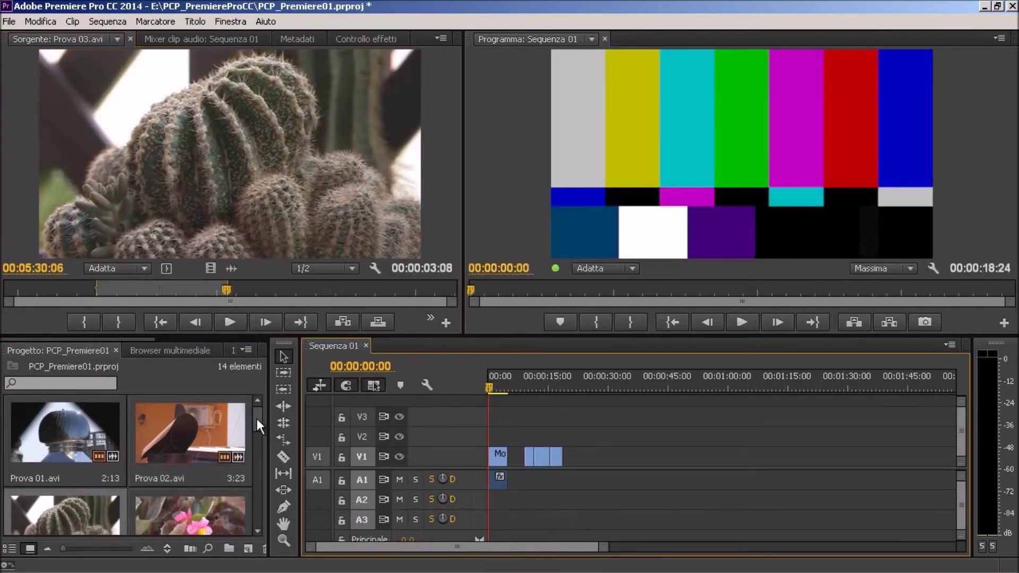
left_click_drag(256, 418, 259, 431)
Mark In/Out on Prova 04 and append the excerpt to V1.
double_click(199, 451)
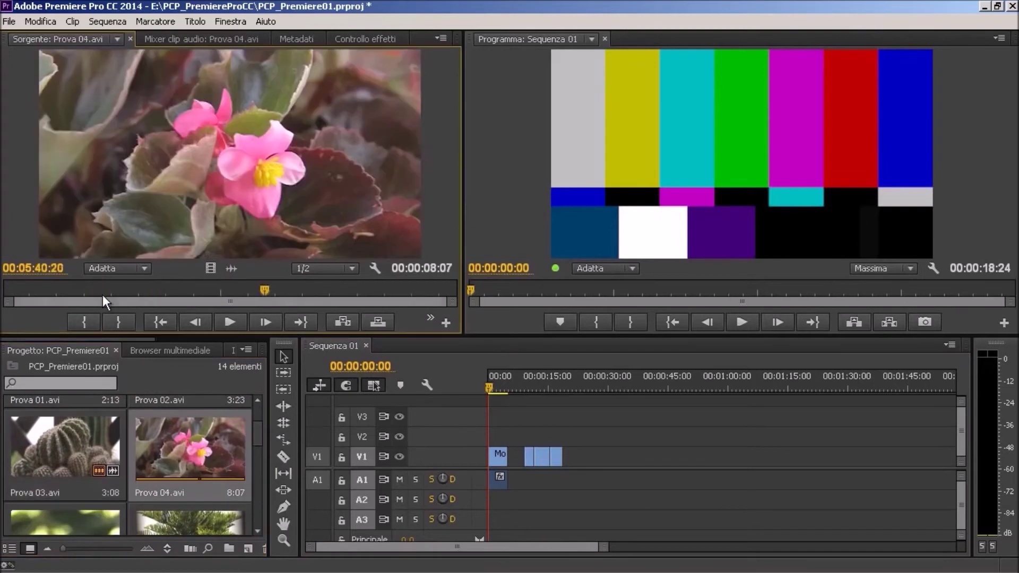
left_click(100, 293)
left_click(98, 317)
left_click_drag(100, 294, 247, 288)
left_click(120, 320)
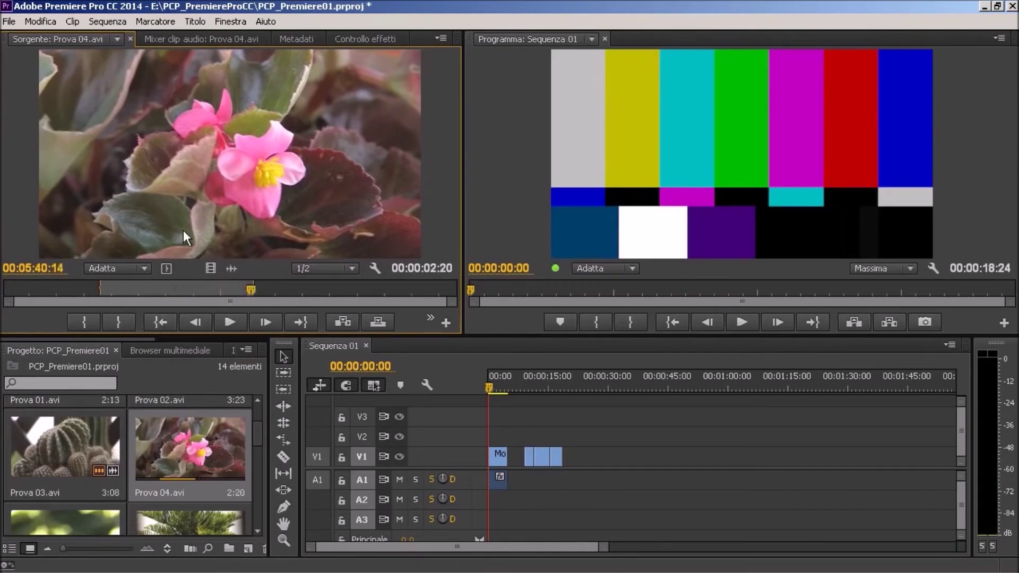
left_click_drag(388, 370, 576, 456)
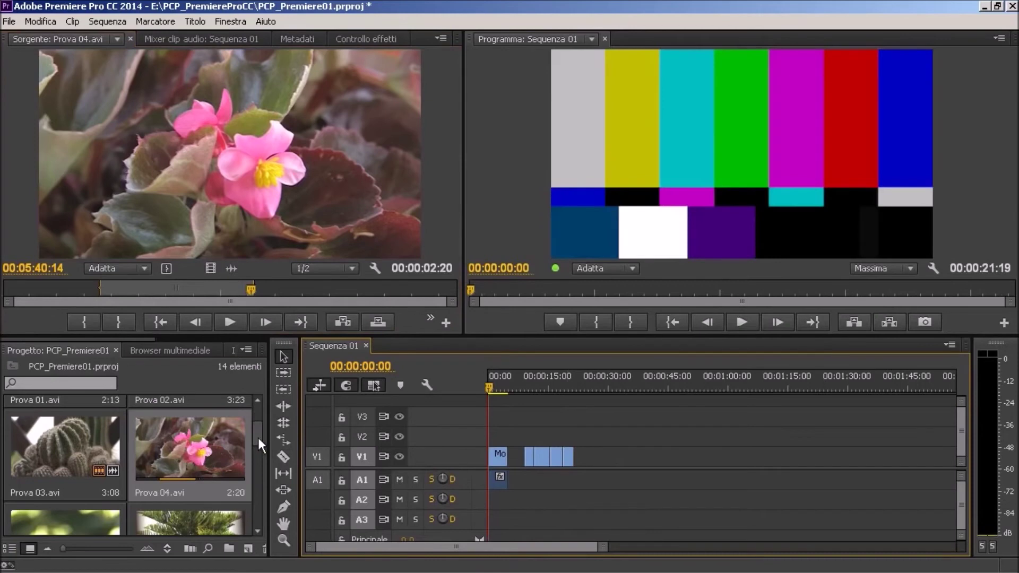
left_click_drag(257, 435, 260, 452)
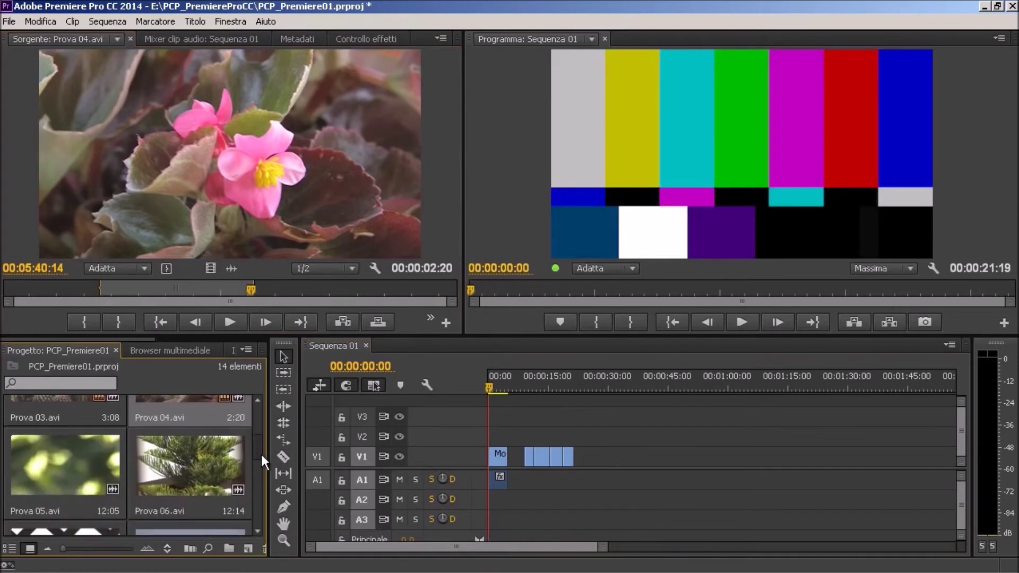
Trim Prova 06 to an excerpt ending at 06:04:01 and append its video to V1.
double_click(199, 454)
mouse_move(78, 291)
left_mouse_down()
mouse_move(53, 292)
mouse_move(68, 290)
left_mouse_up()
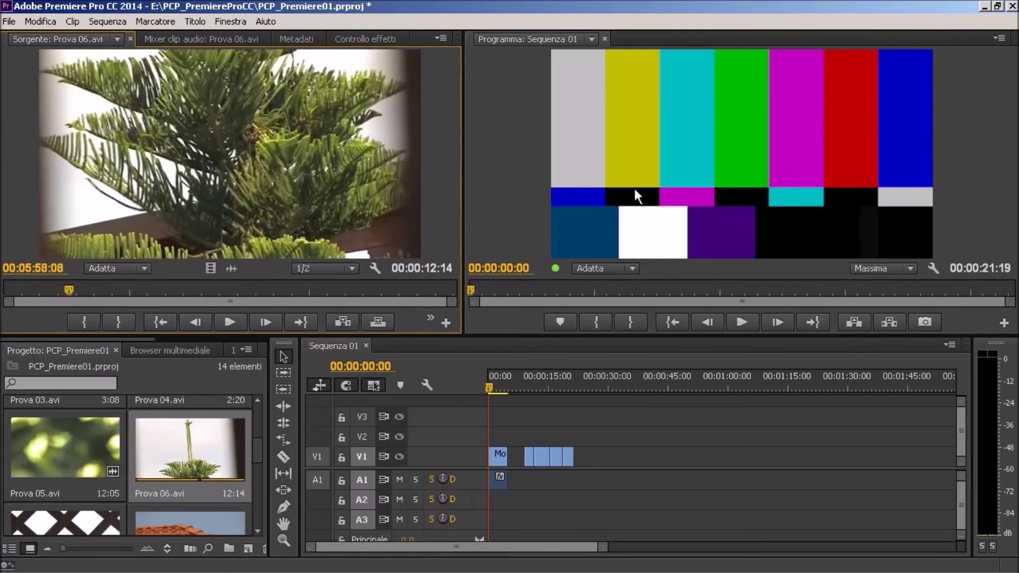
key("i")
left_click_drag(127, 291, 277, 291)
left_click(116, 325)
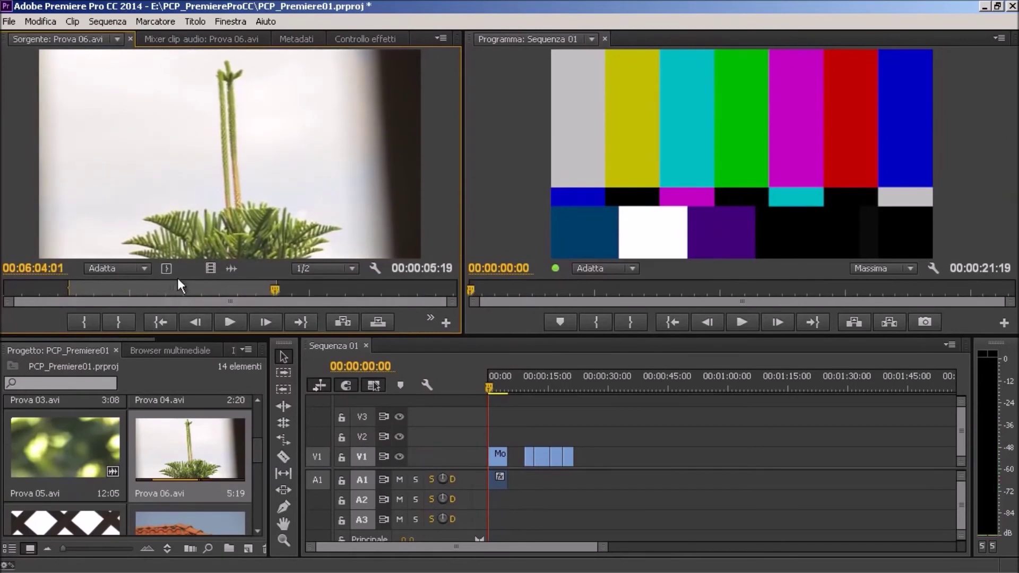
left_click_drag(208, 268, 586, 455)
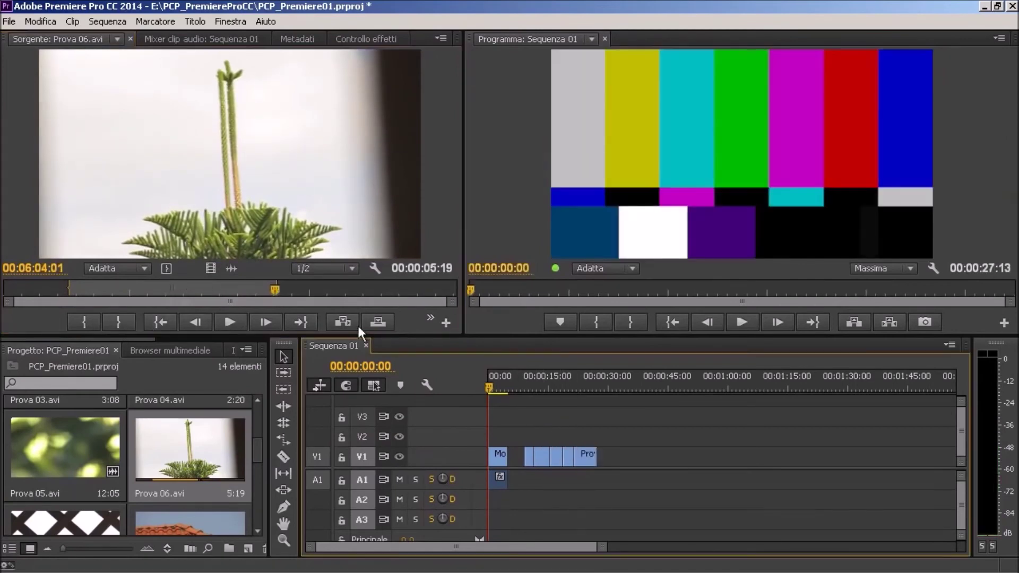
left_click_drag(259, 450, 257, 468)
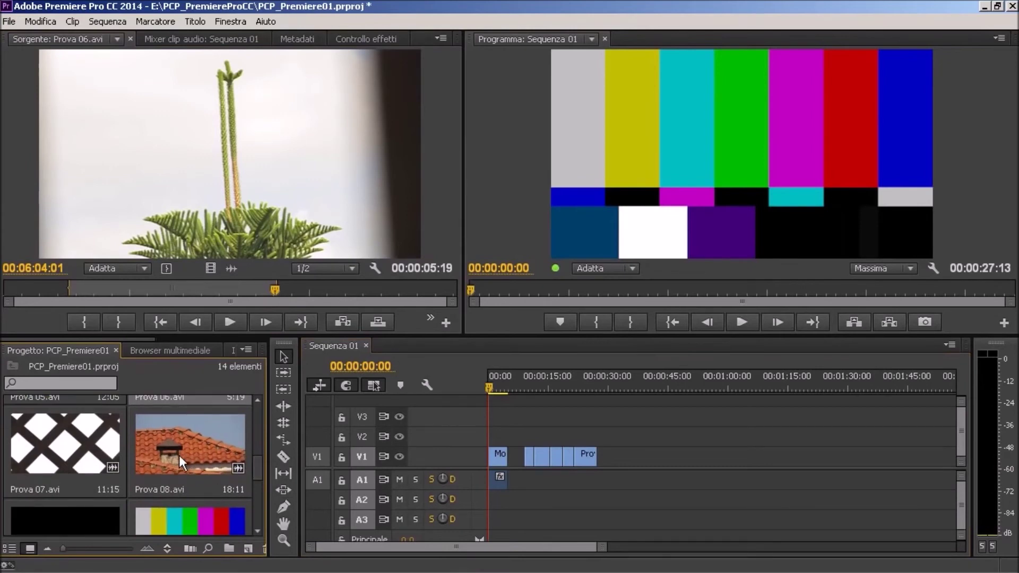
Set In/Out on Prova 08 in the Project panel and add it to V1 after Prova 06.
left_click(183, 454)
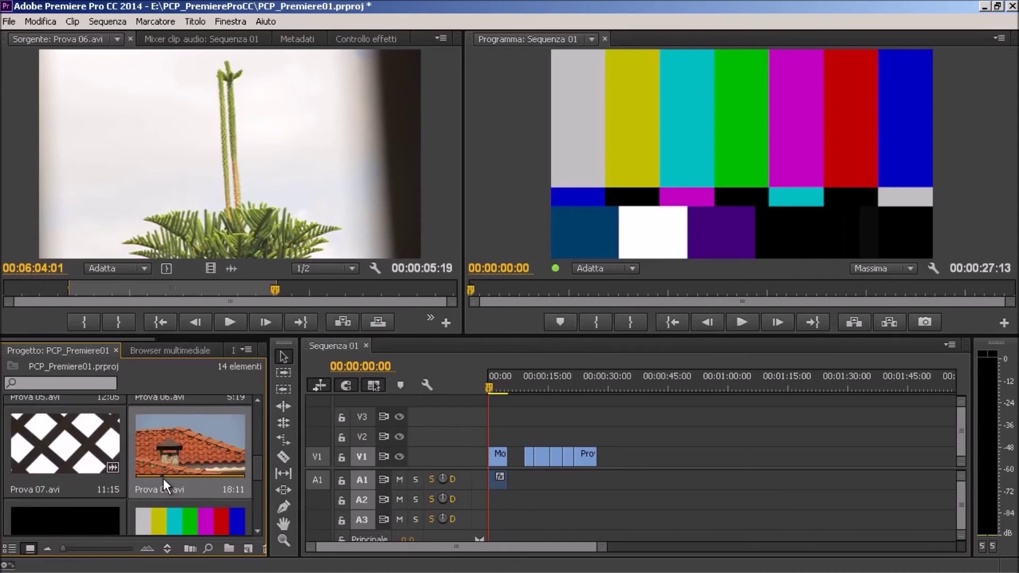
key("i")
key("o")
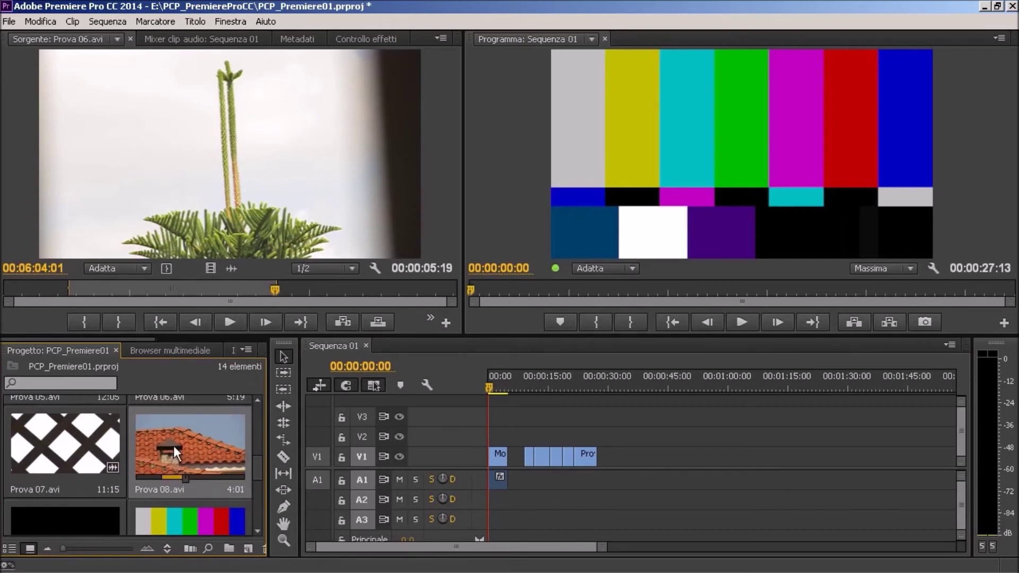
left_click_drag(175, 454, 605, 460)
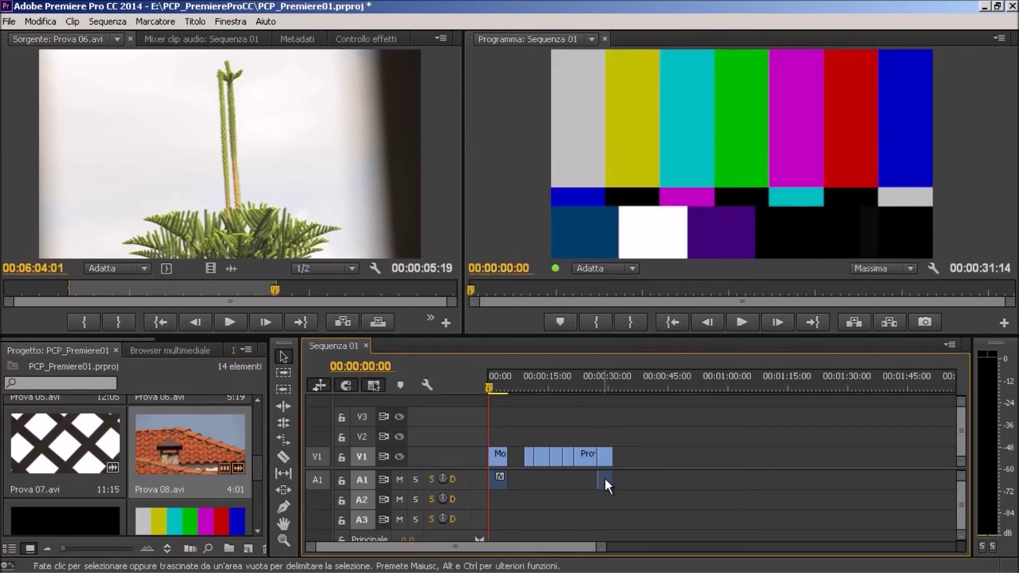
left_click(605, 481)
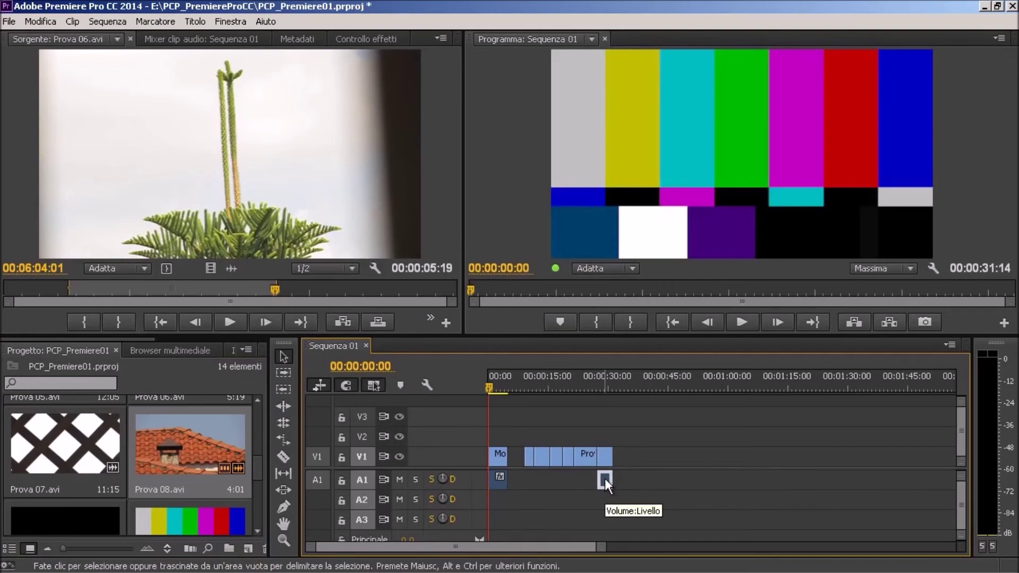